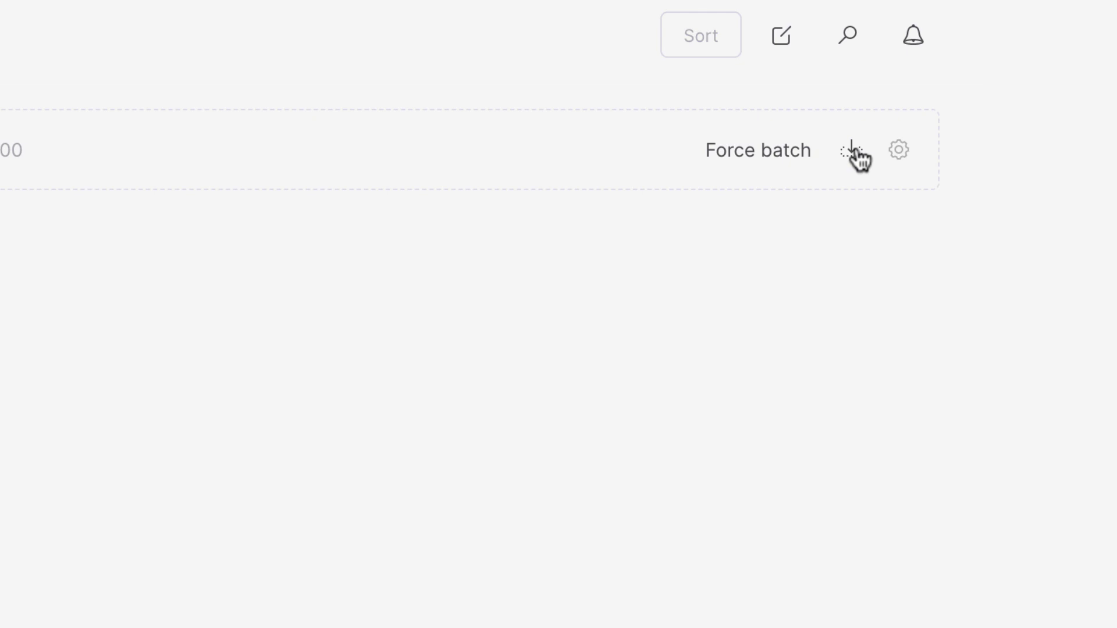
pyautogui.click(898, 153)
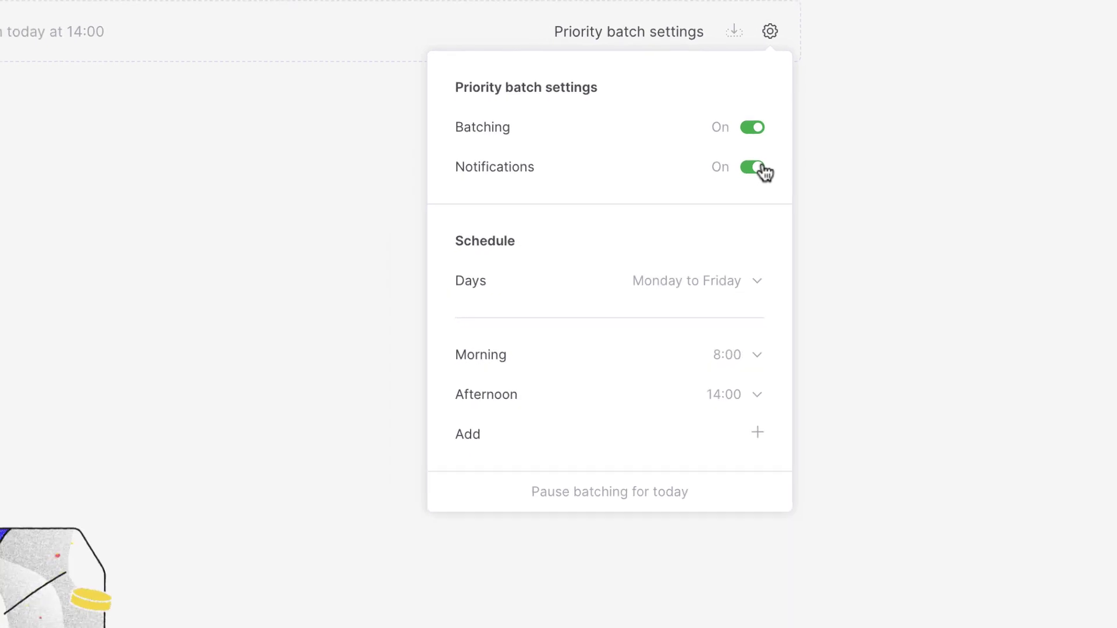
pyautogui.click(884, 32)
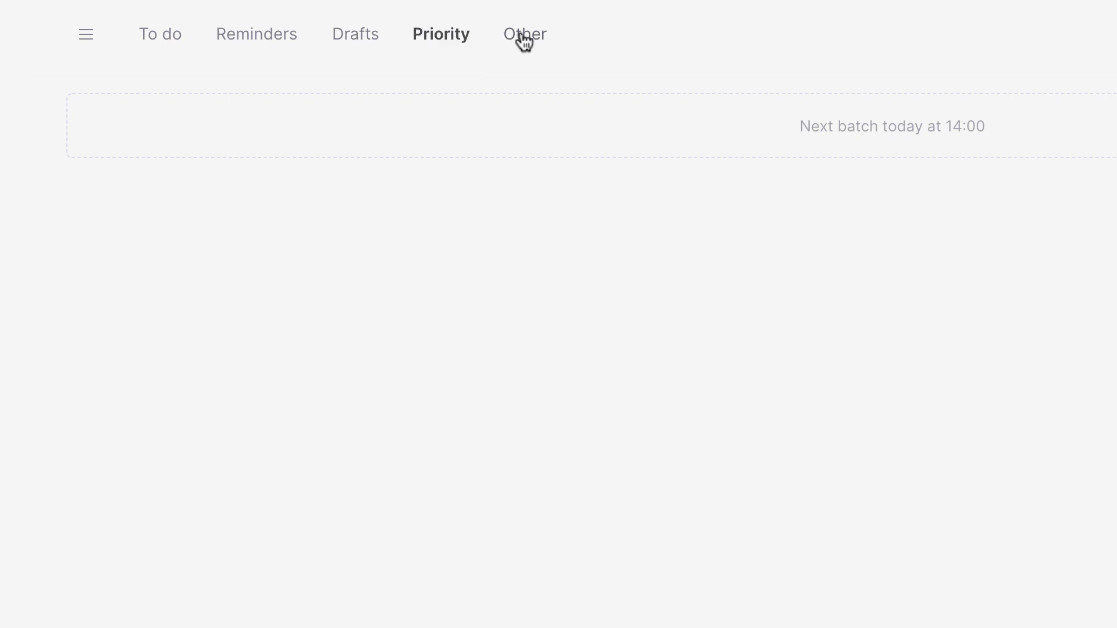
# Go to the To do tab, then open the archived '1/4: Sort it out' email
pyautogui.click(164, 38)
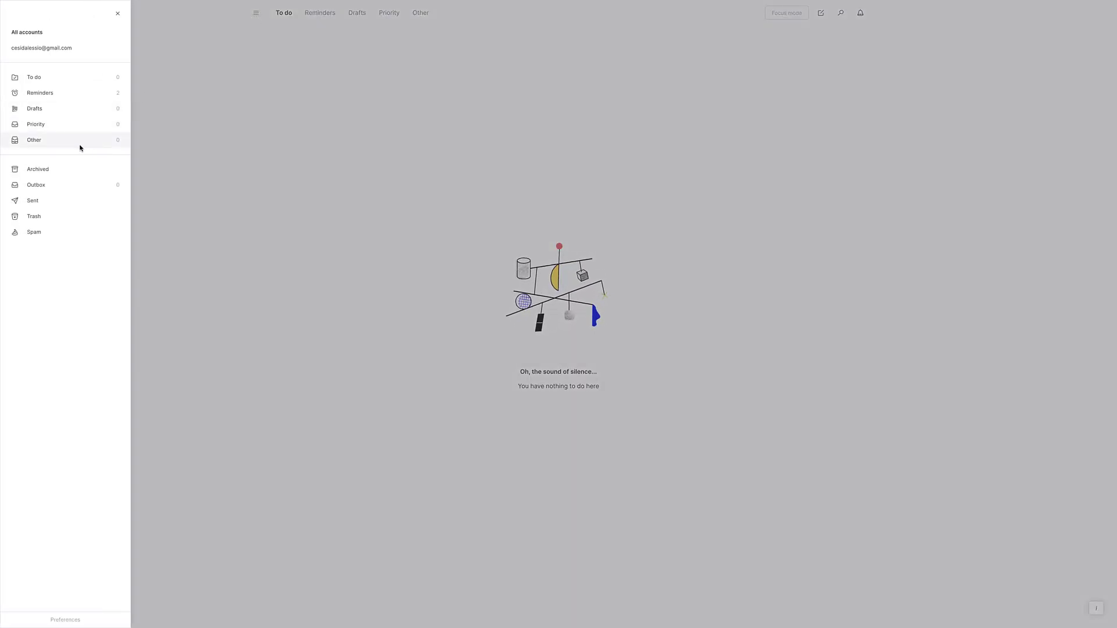
pyautogui.click(60, 168)
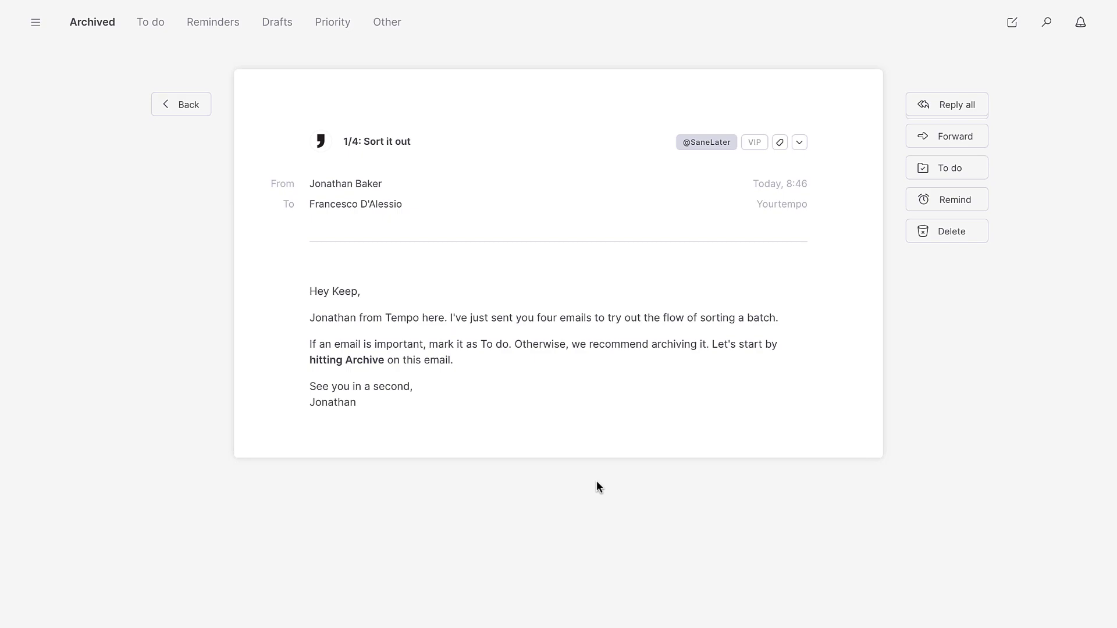
# Mark '1/4: Sort it out' as To do and view it in the To do list
pyautogui.click(949, 173)
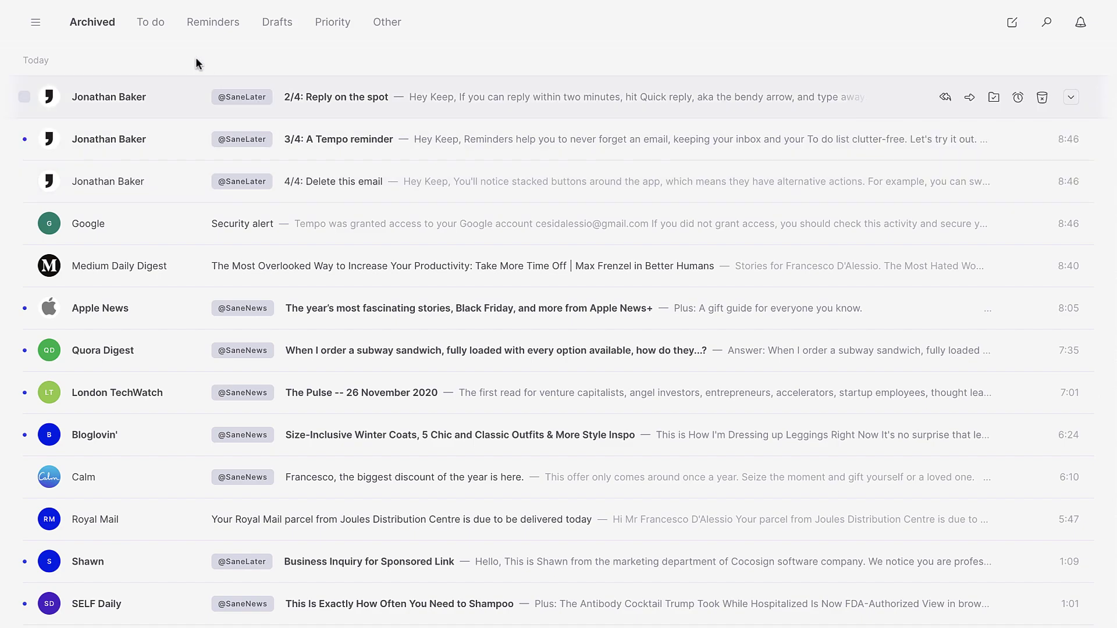
pyautogui.click(152, 24)
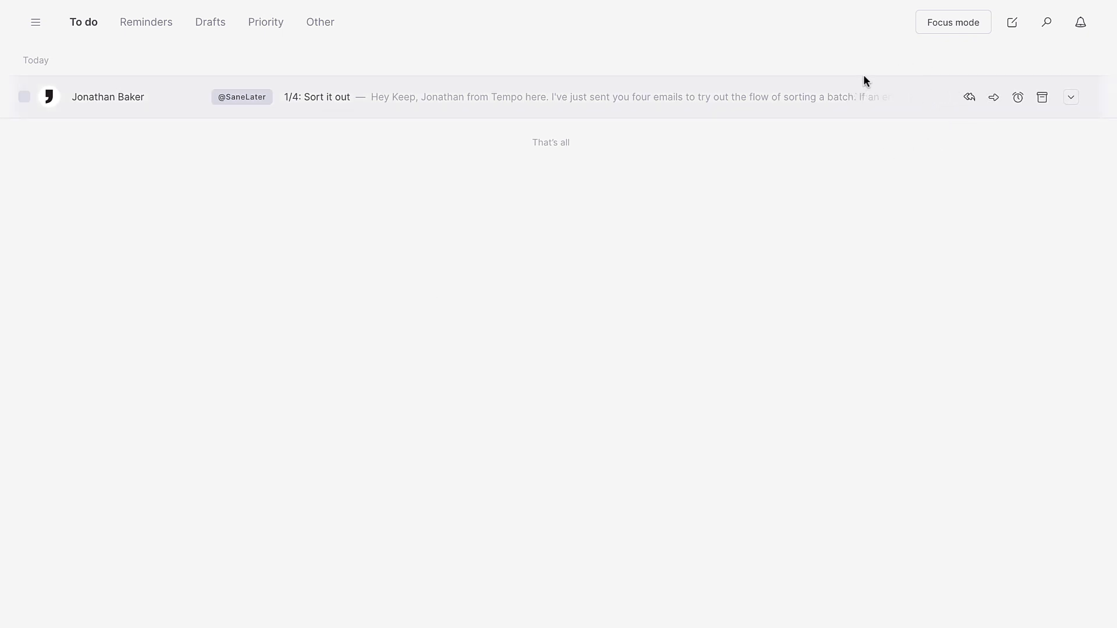
# Start Focus mode on the to-do email and glance at its more-actions menu
pyautogui.click(944, 28)
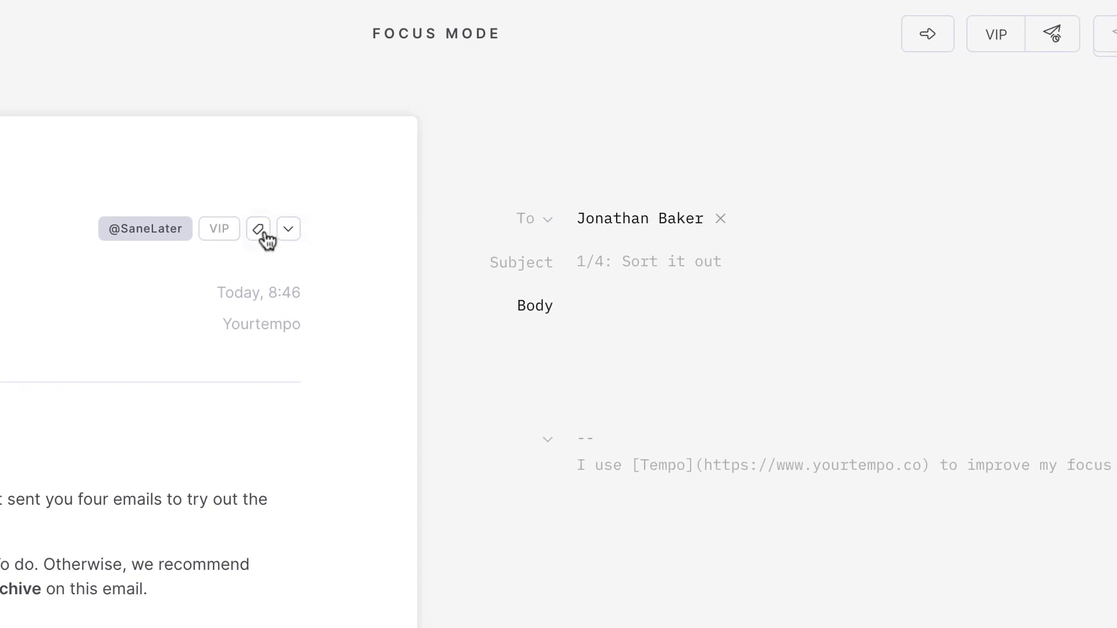
pyautogui.click(288, 229)
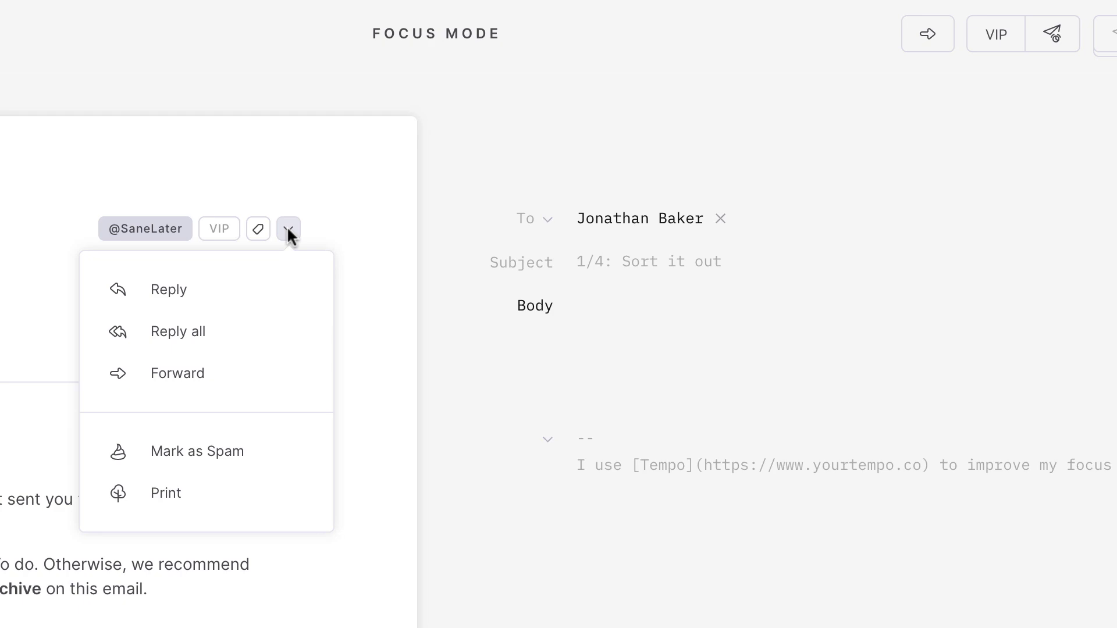
pyautogui.click(356, 189)
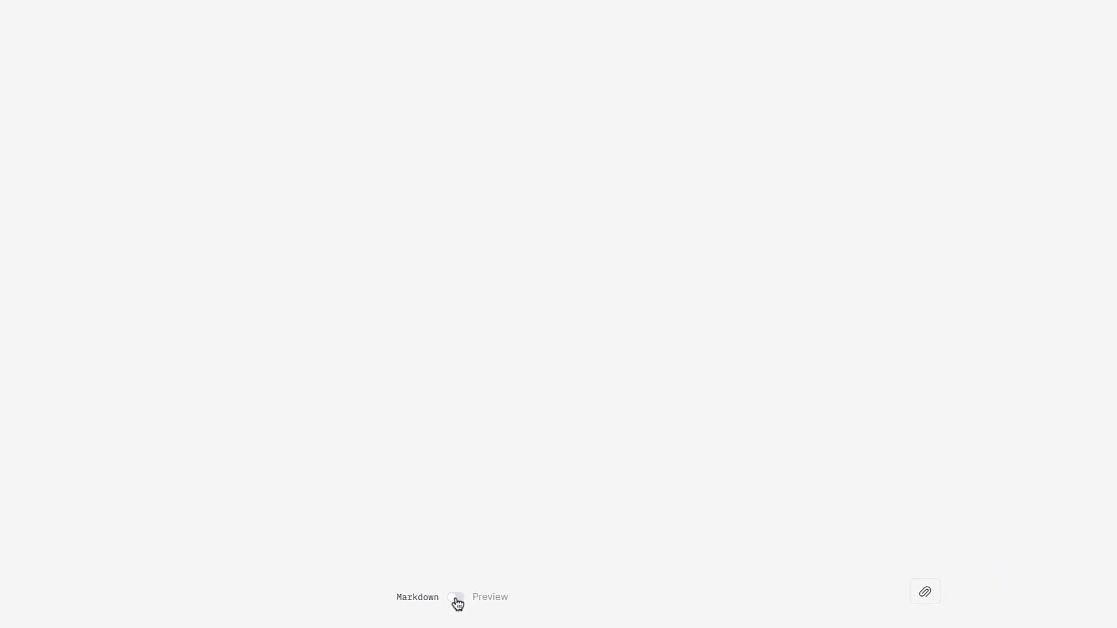
# Toggle the reply between Markdown and rendered Preview twice, ending in Markdown
pyautogui.click(456, 599)
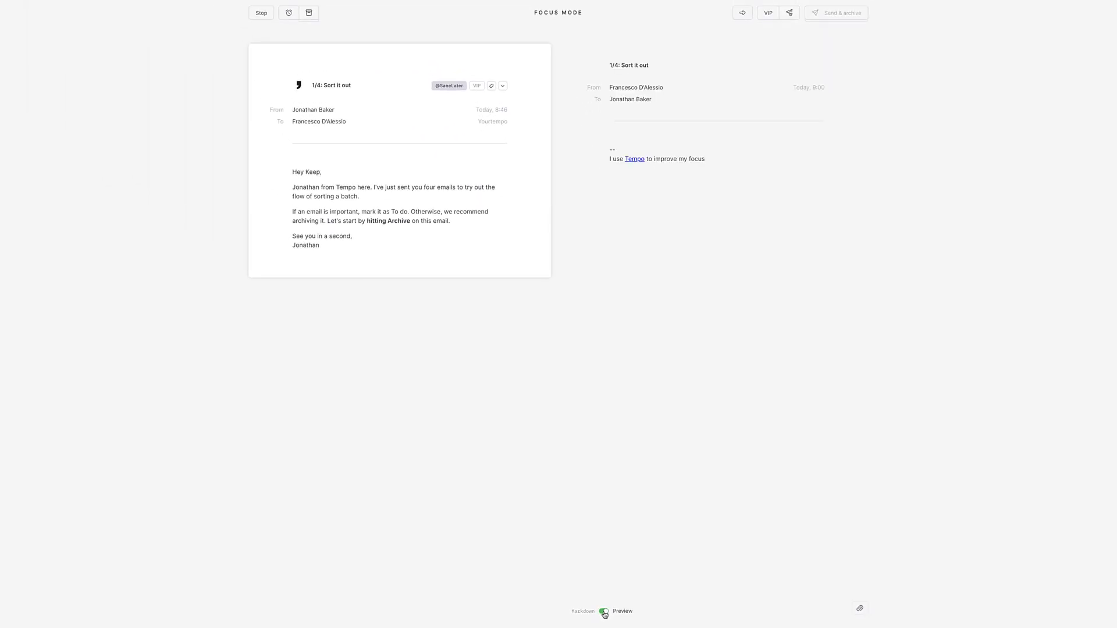
pyautogui.click(604, 613)
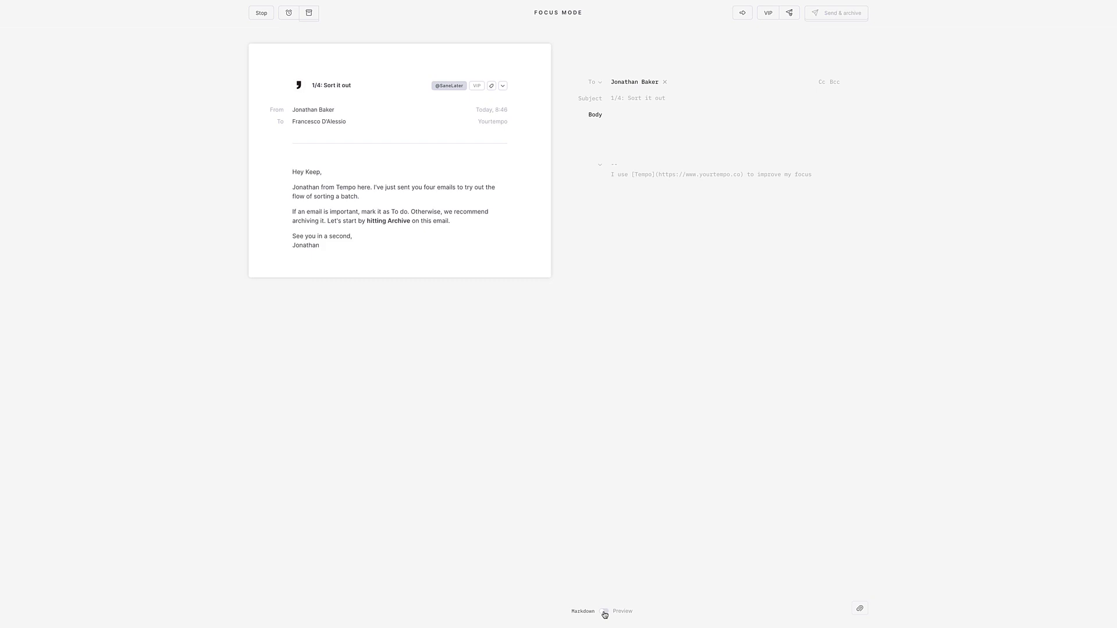
pyautogui.click(604, 613)
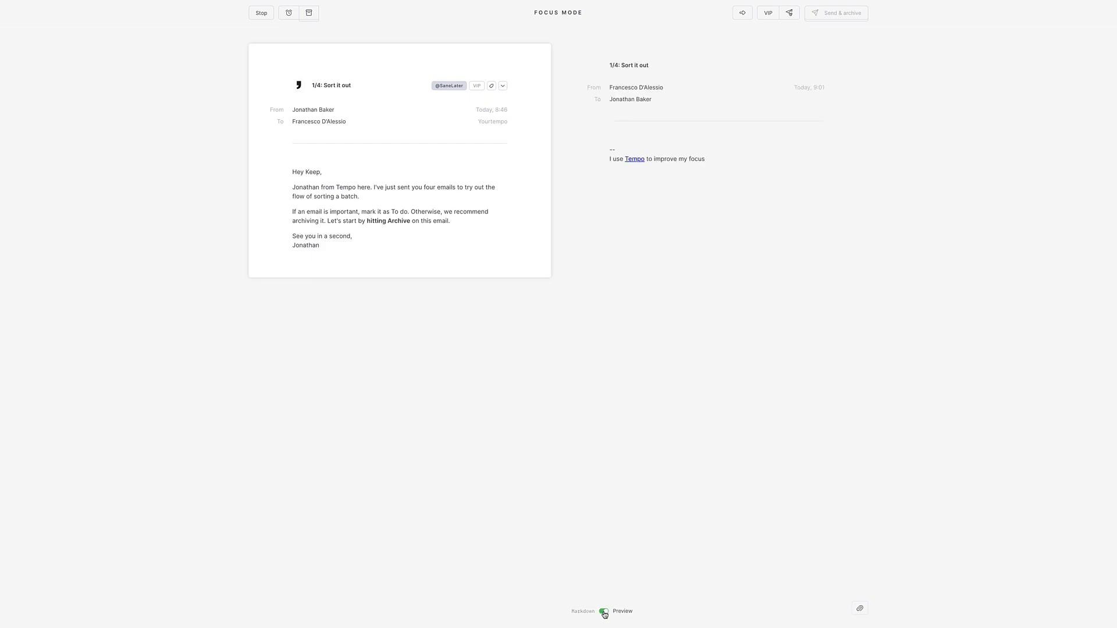
pyautogui.click(604, 613)
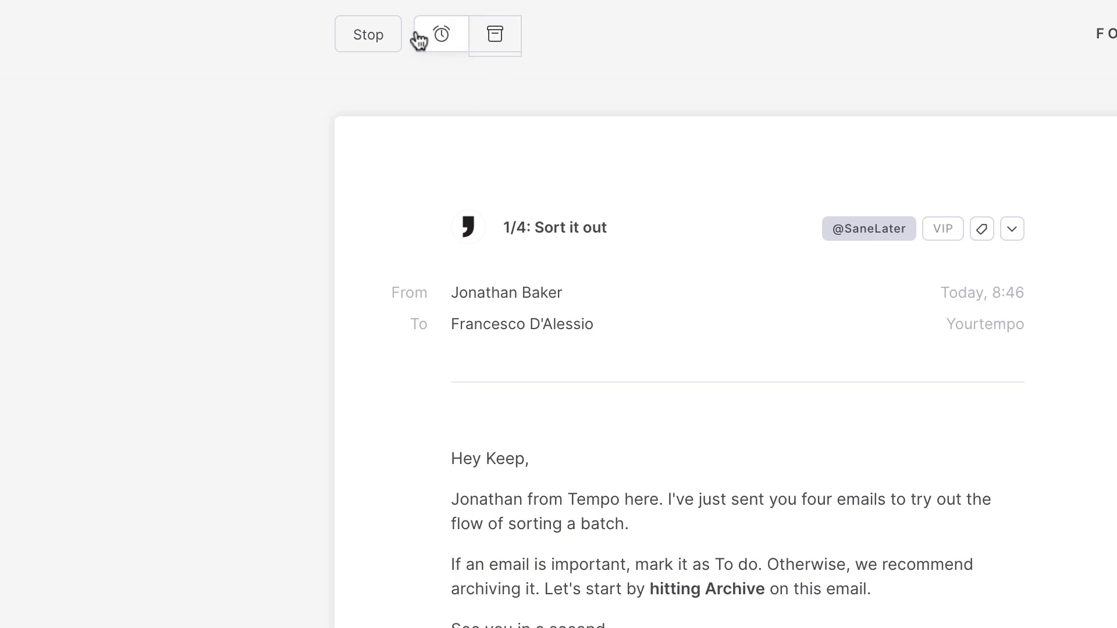
# Snooze 'Sort it out' until Next Week and return to the empty To do list
pyautogui.click(449, 41)
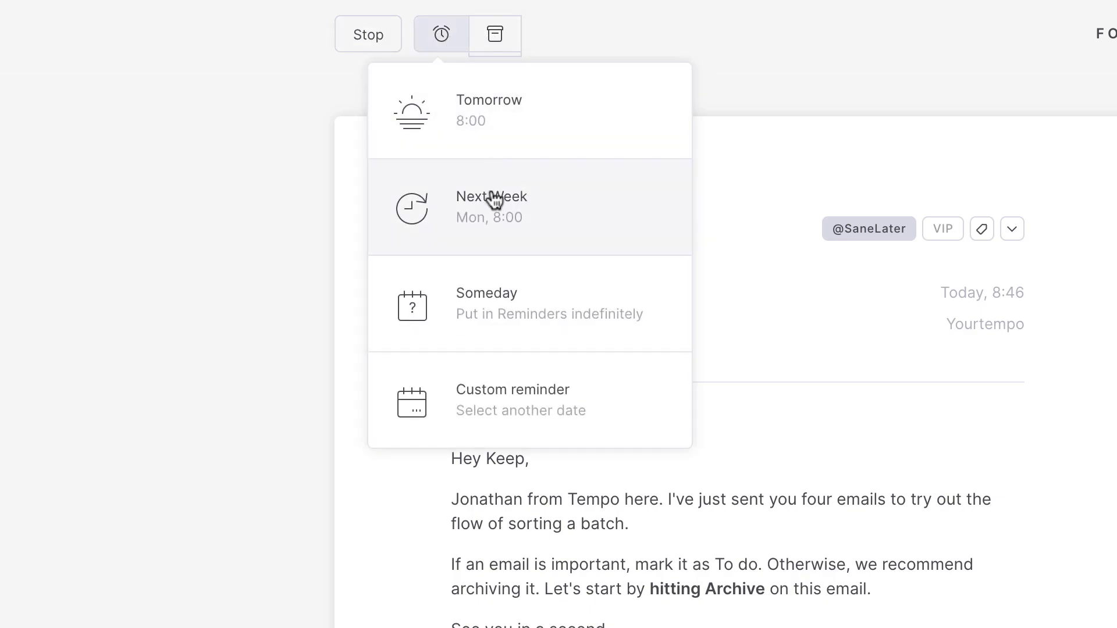
pyautogui.click(493, 200)
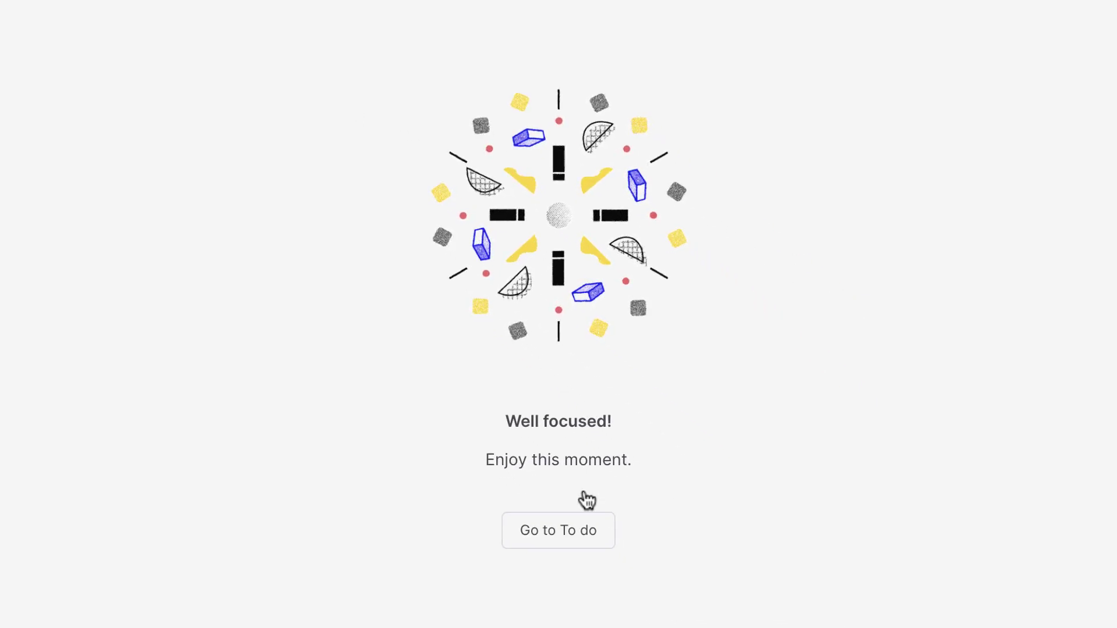
pyautogui.click(588, 544)
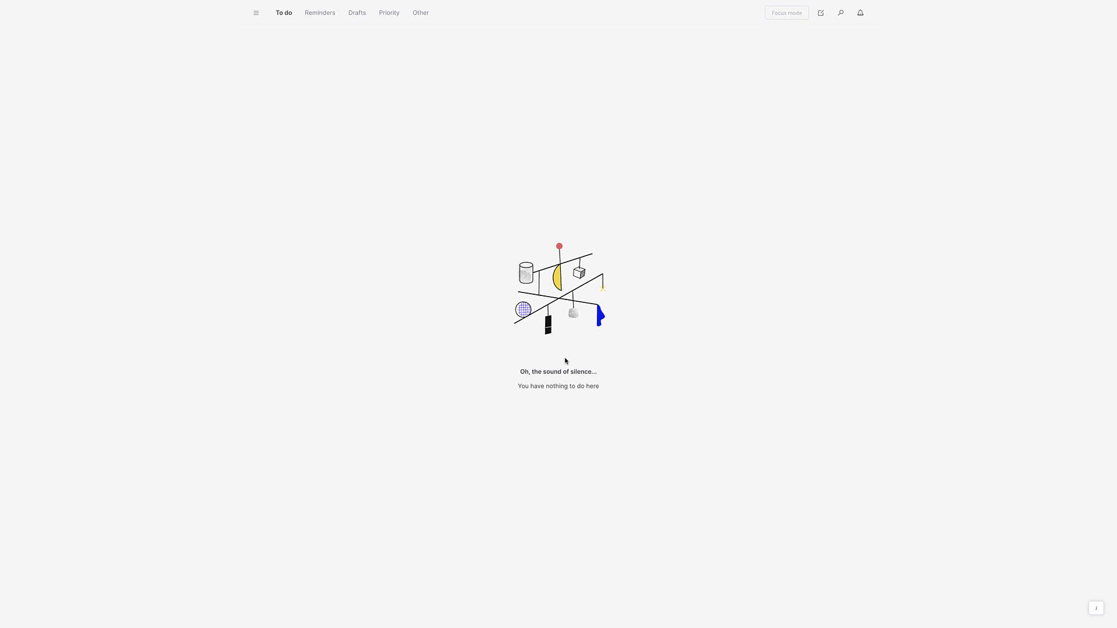
# Check the upcoming reminders on the Reminders tab
pyautogui.click(324, 17)
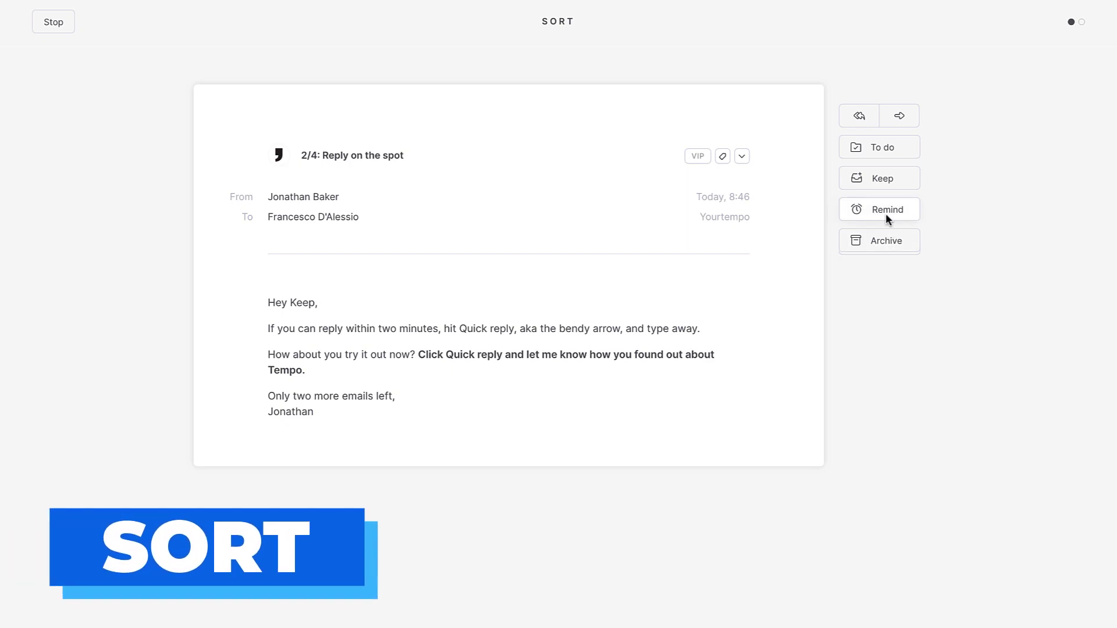
# Archive '2/4: Reply on the spot' from Sort mode
pyautogui.click(886, 241)
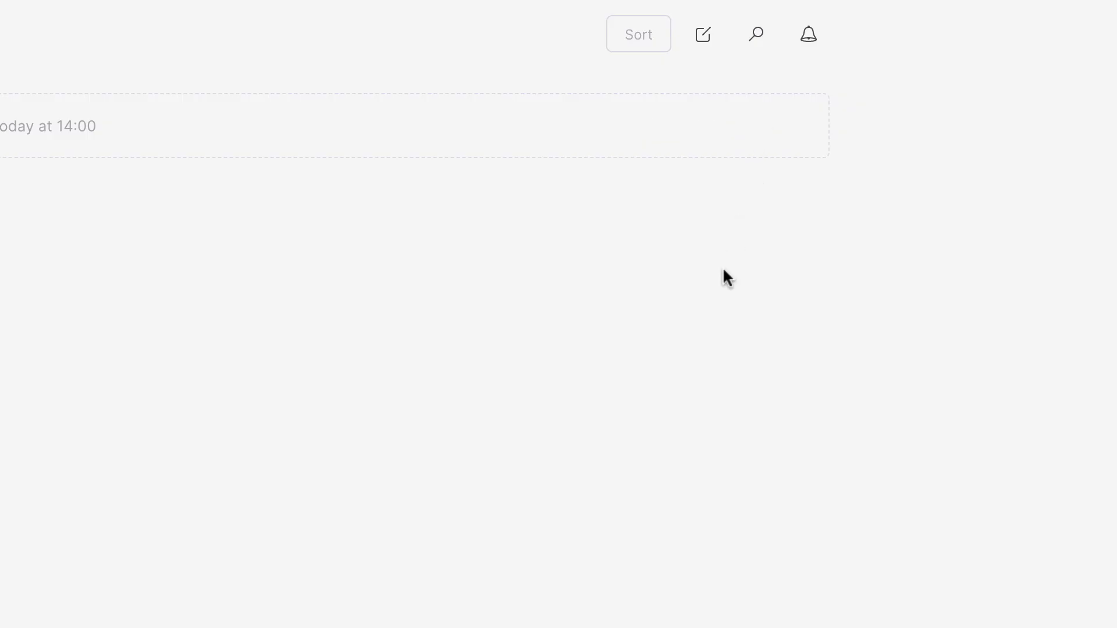
# Look at the Other inbox, then slide open the folders sidebar
pyautogui.moveTo(760, 144)
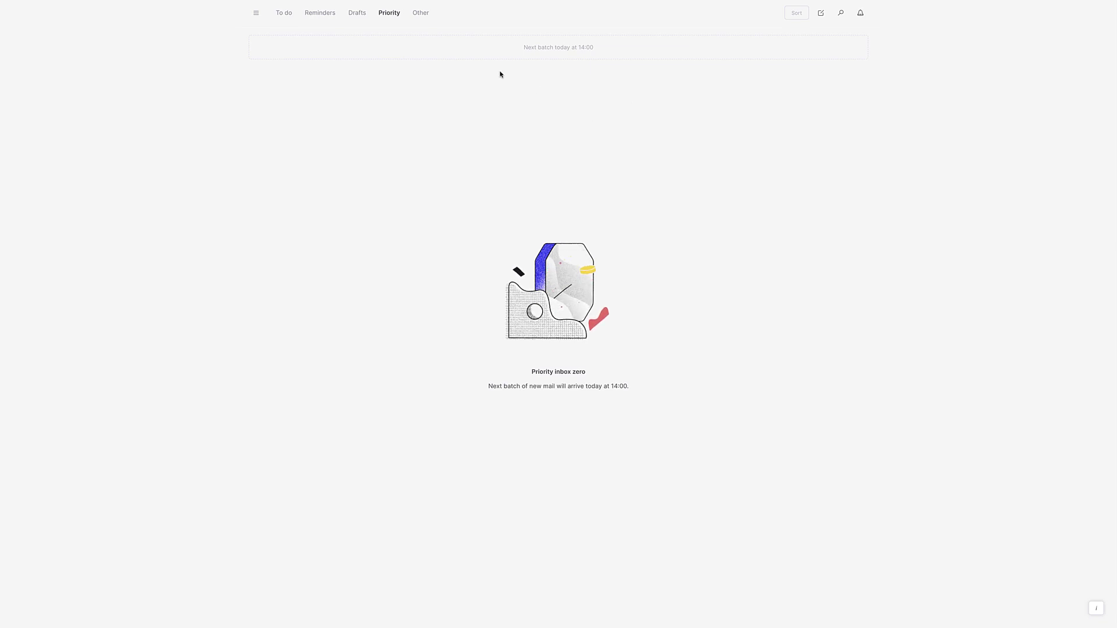
pyautogui.click(434, 16)
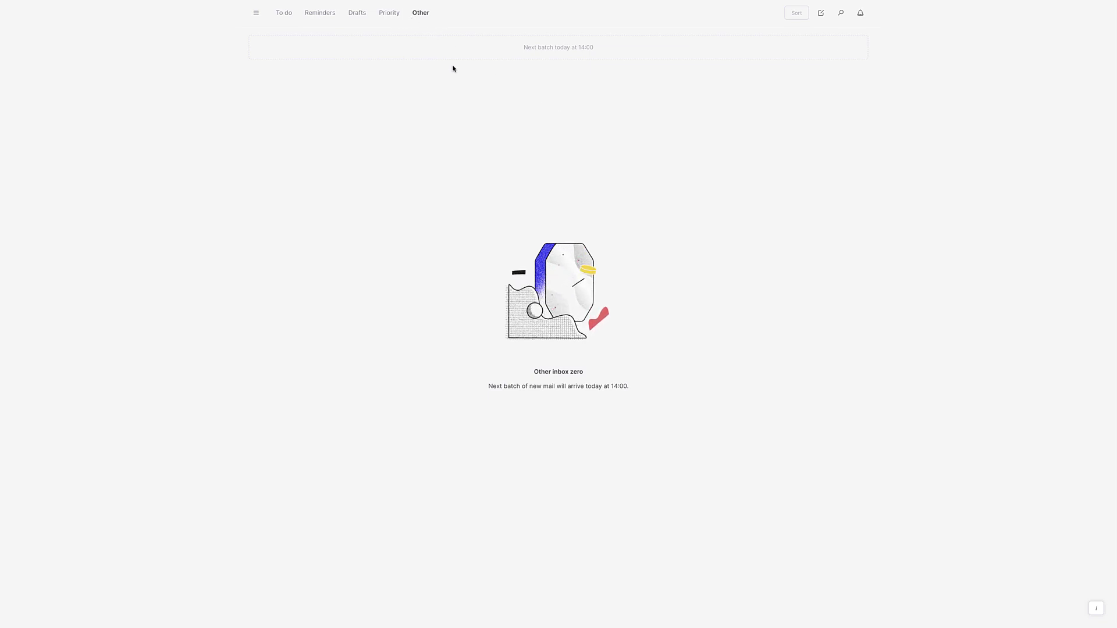
pyautogui.moveTo(861, 58)
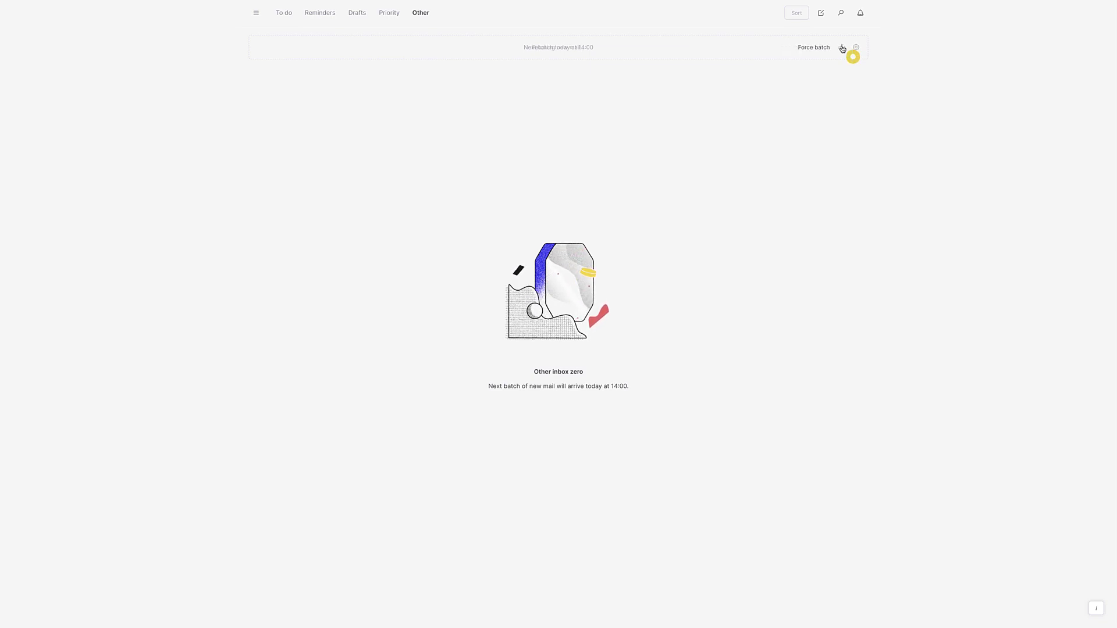
pyautogui.click(255, 13)
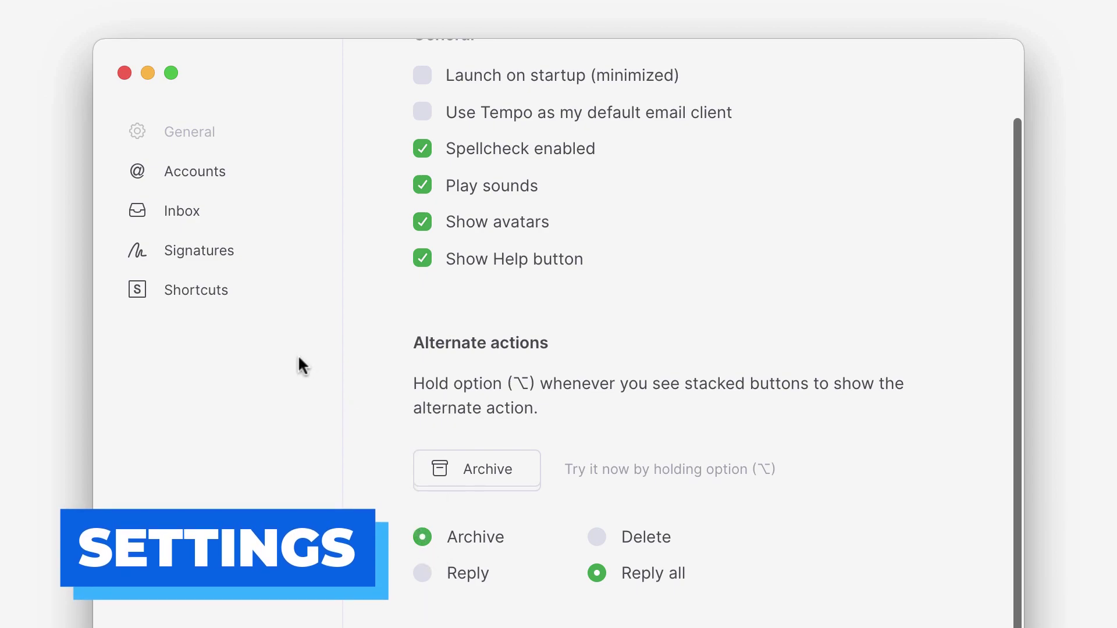
# Review the connected Accounts, including adding another account, and the Inbox split settings
pyautogui.click(187, 175)
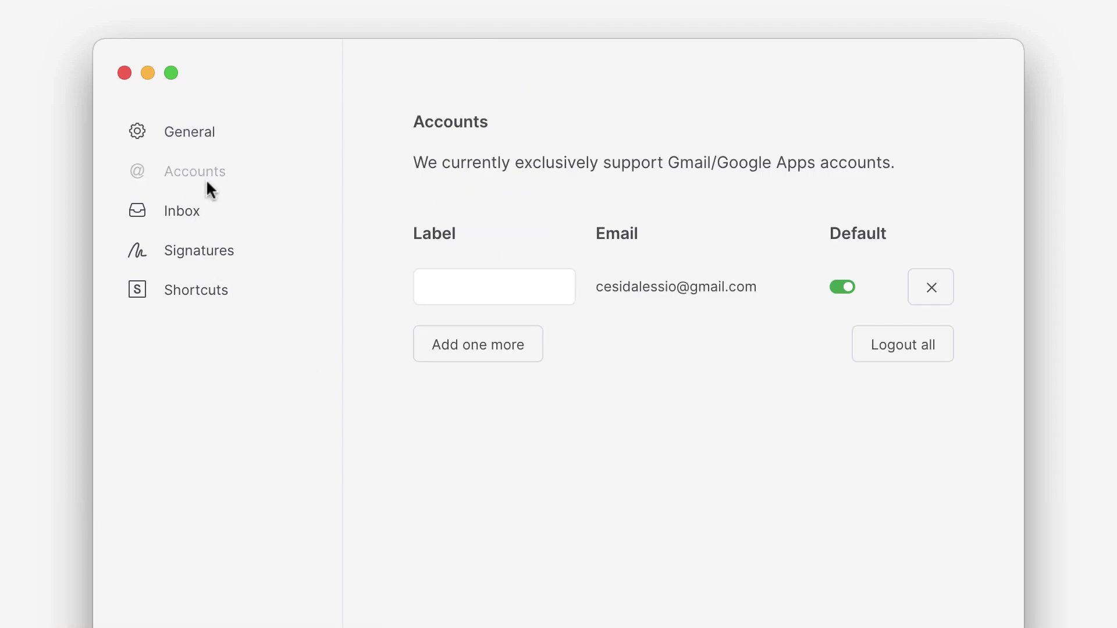
pyautogui.click(477, 344)
pyautogui.click(190, 211)
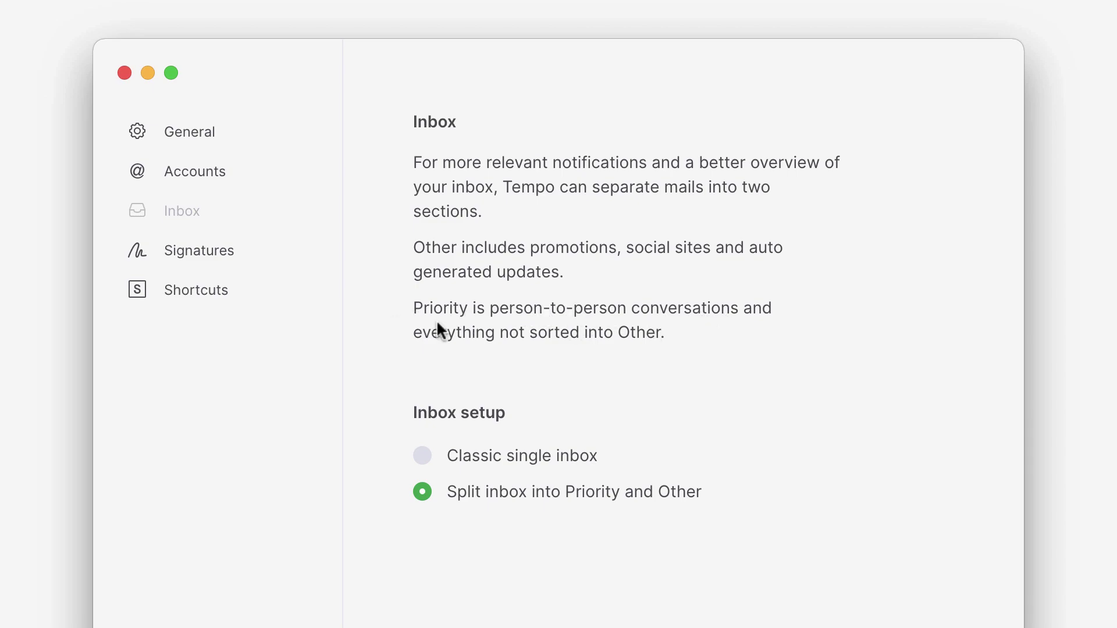
# Check the Signatures page and the format choices for a new signature
pyautogui.click(186, 253)
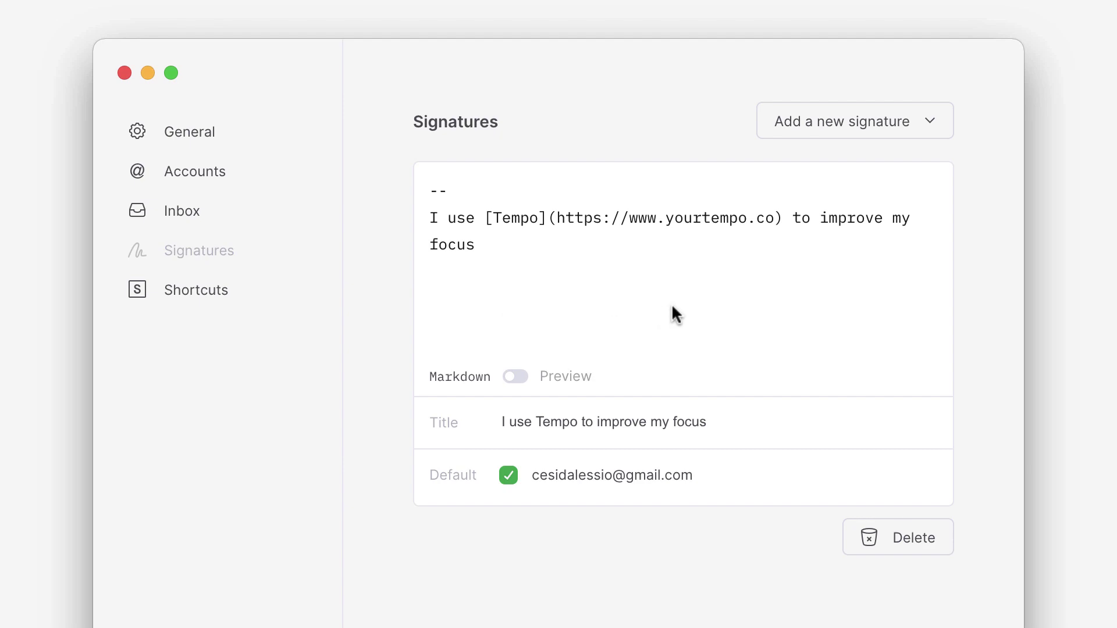
pyautogui.click(857, 133)
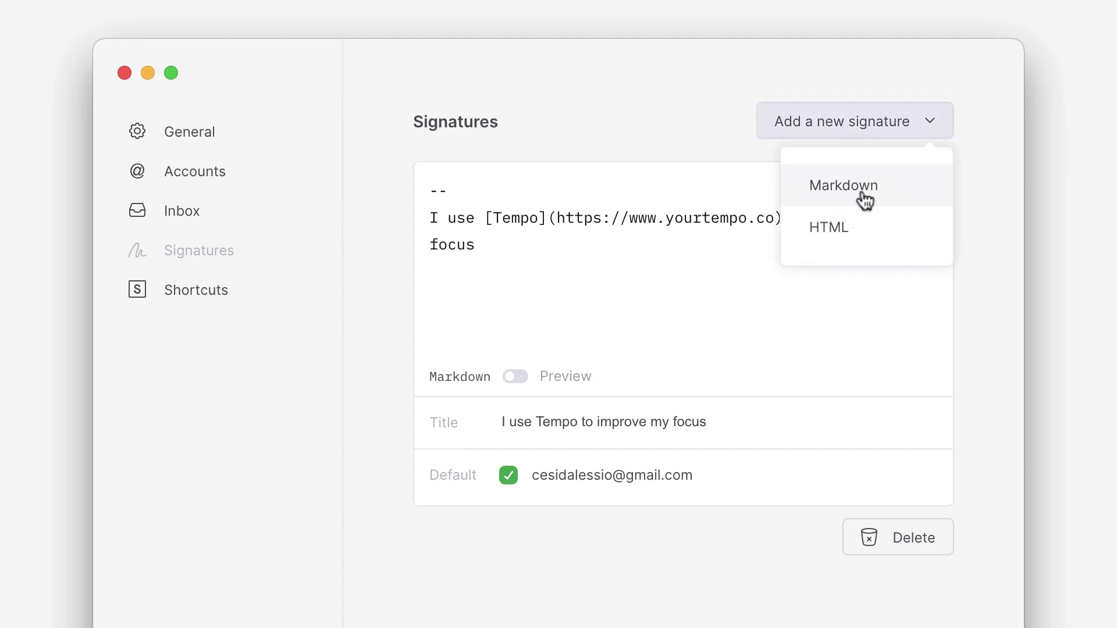
pyautogui.click(694, 111)
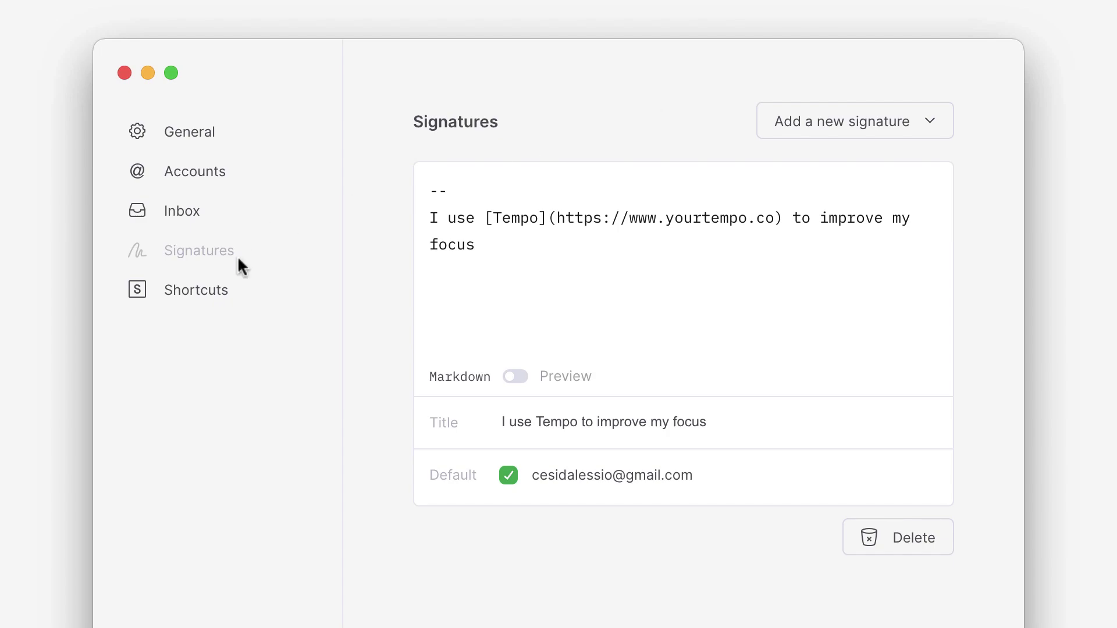
# Set the Focus Mode / Sort shortcut to Cmd+Shift+Space
pyautogui.click(199, 294)
pyautogui.scroll(-15, 557, 382)
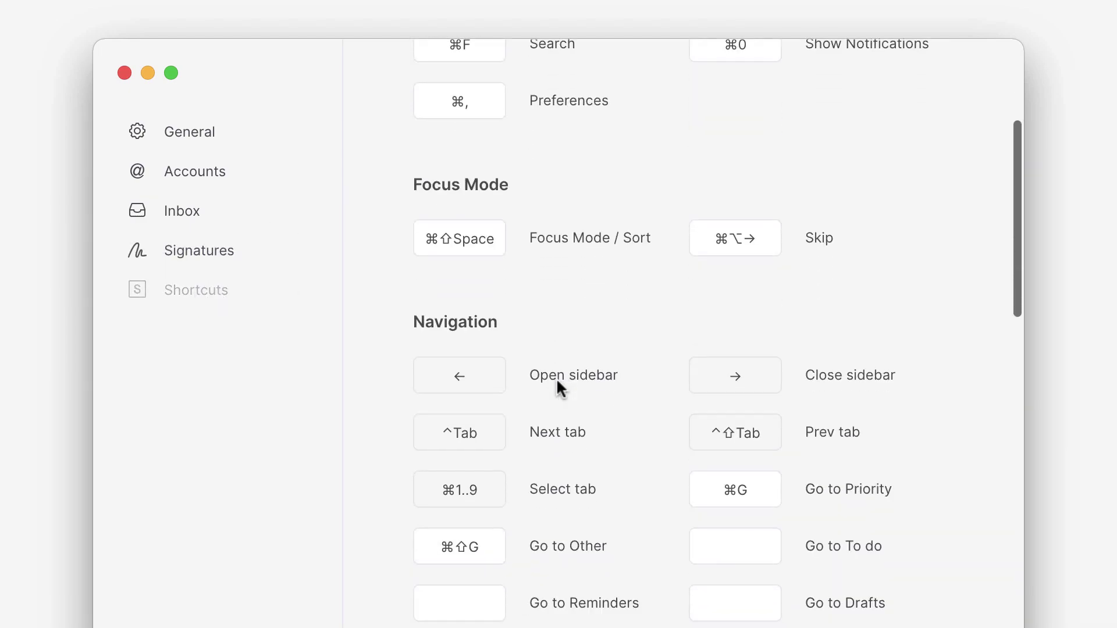
pyautogui.scroll(15, 556, 387)
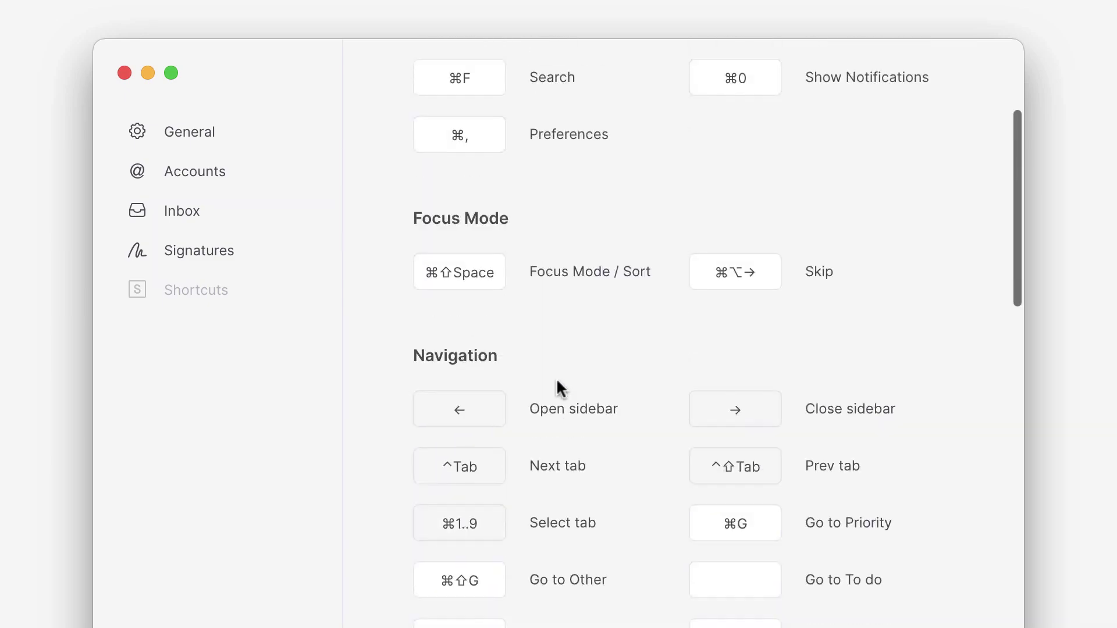
pyautogui.click(470, 437)
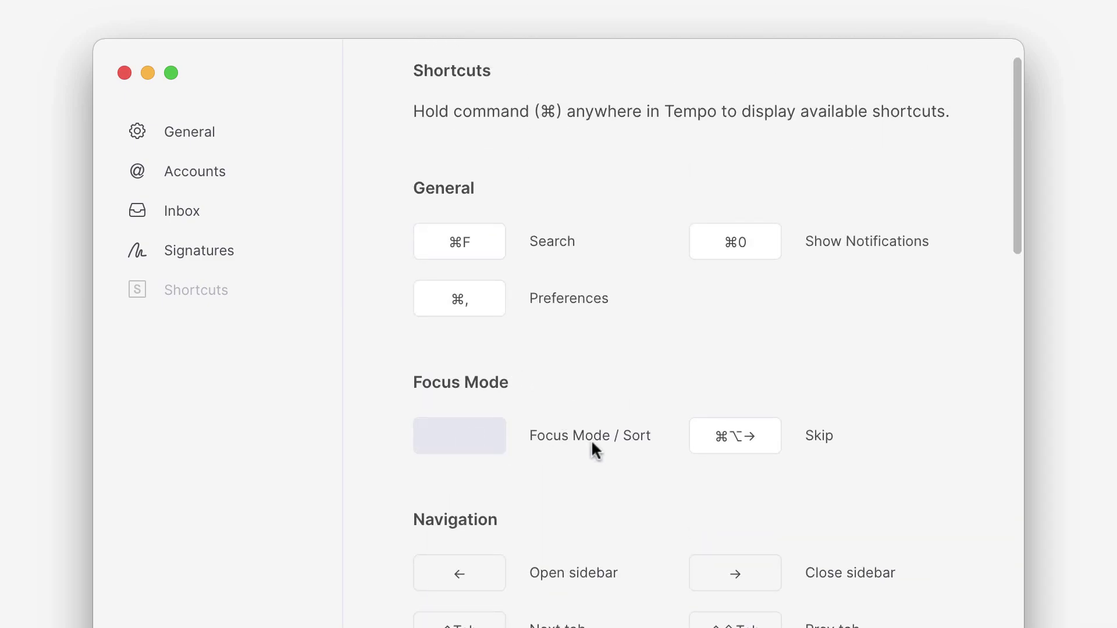
pyautogui.press('super+shift+space')
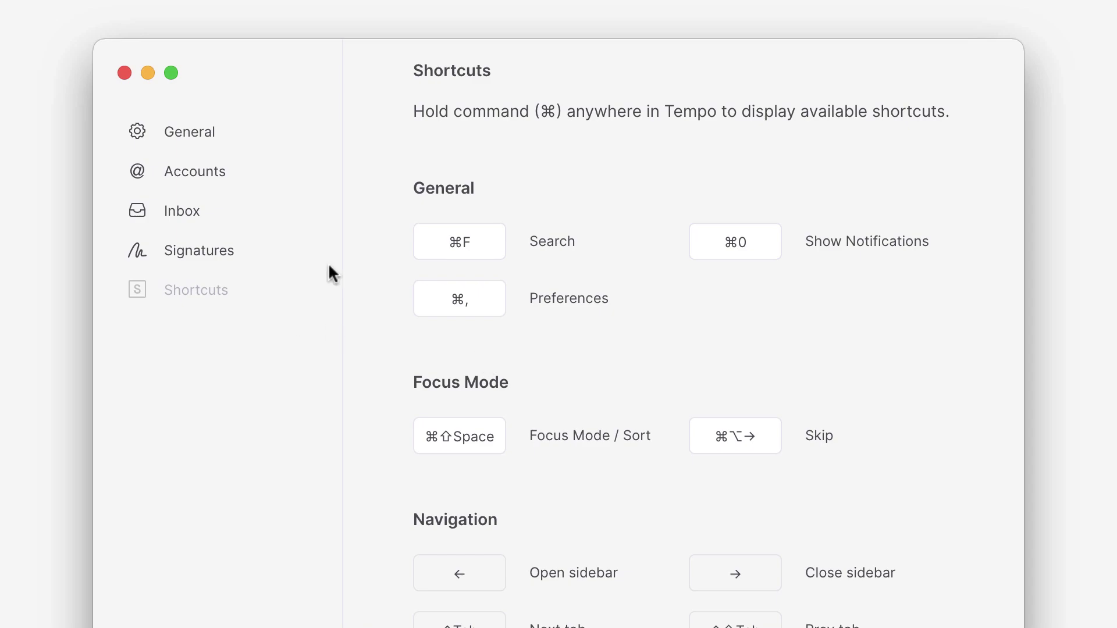
# Close Preferences and compose a new email, placing the caret in its default signature
pyautogui.click(124, 72)
pyautogui.press('super+n')
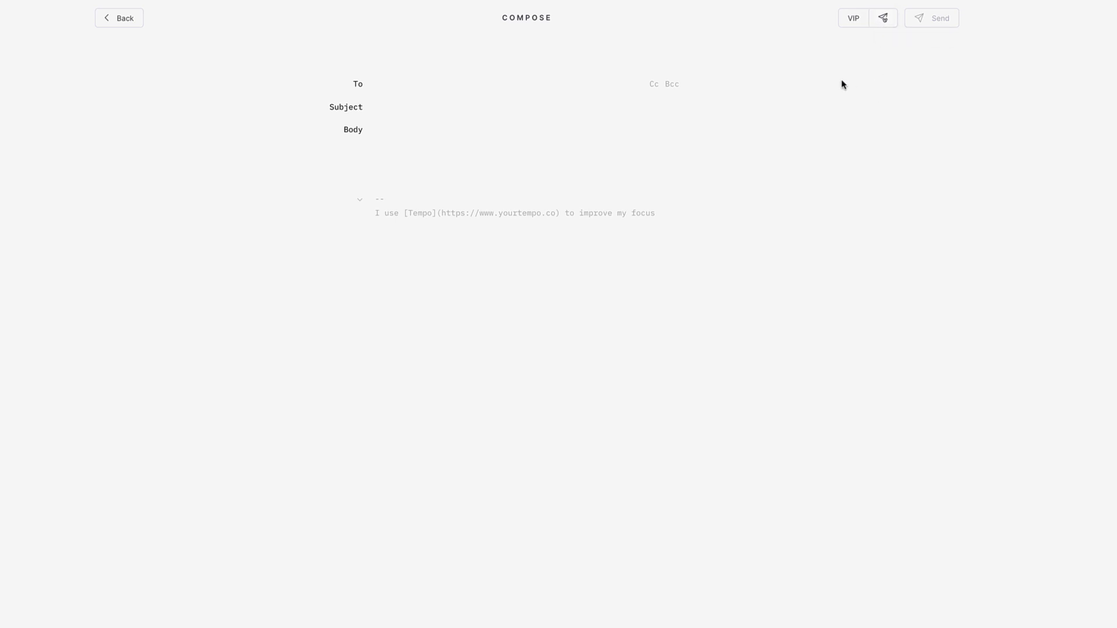
pyautogui.click(422, 213)
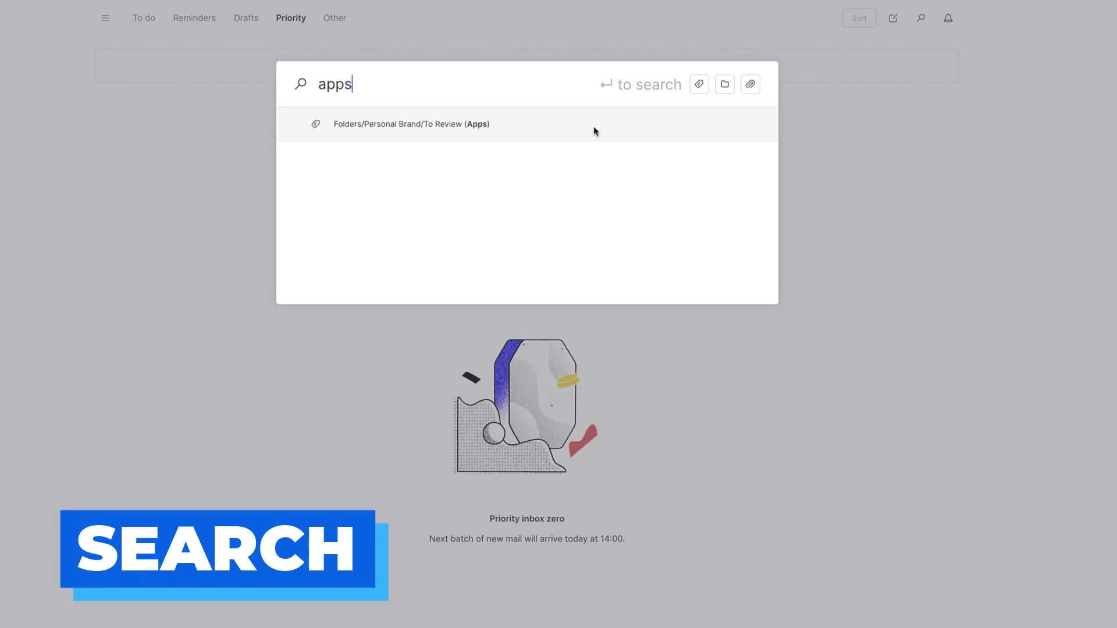
# Narrow the 'apps' search with a label filter and a folder filter
pyautogui.click(697, 91)
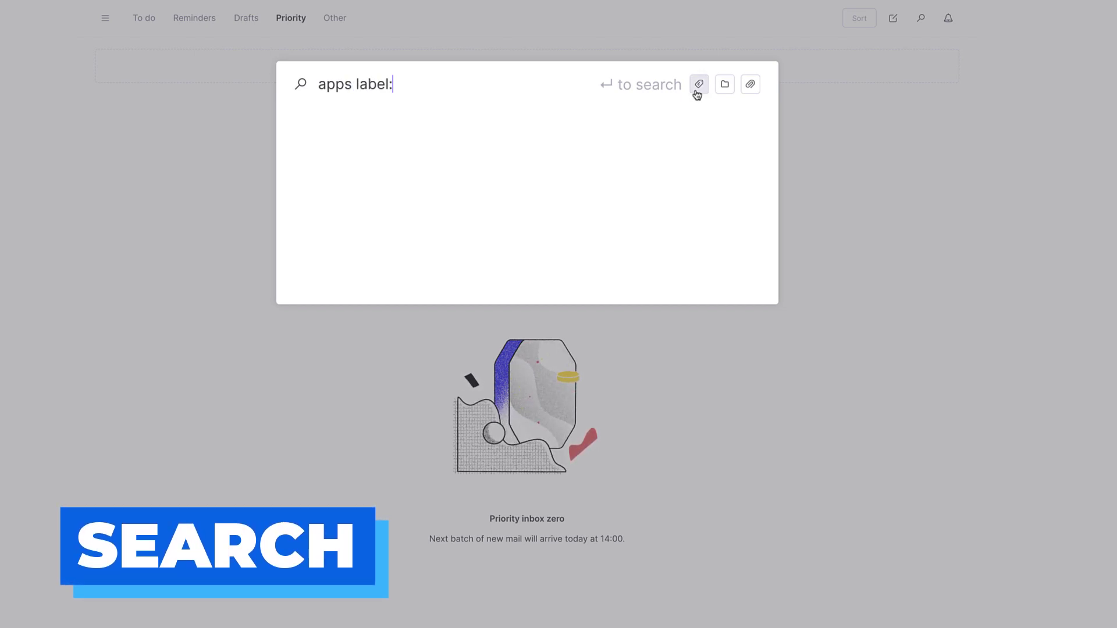
pyautogui.click(723, 89)
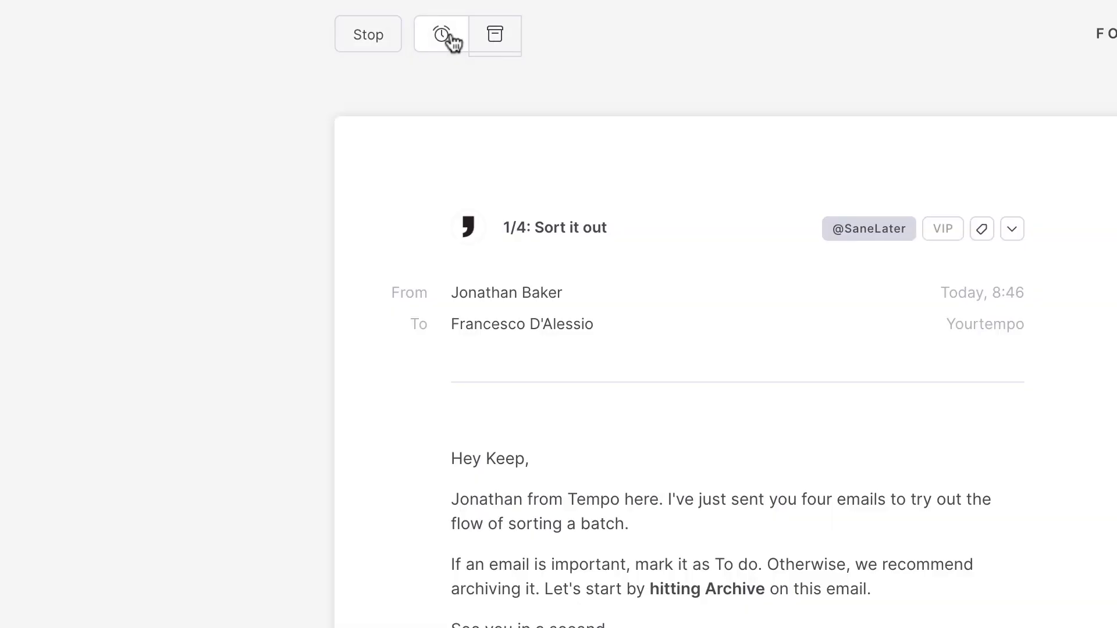
# Open a reply to the "1/4: Sort it out" email beside it in Focus Mode
pyautogui.click(451, 41)
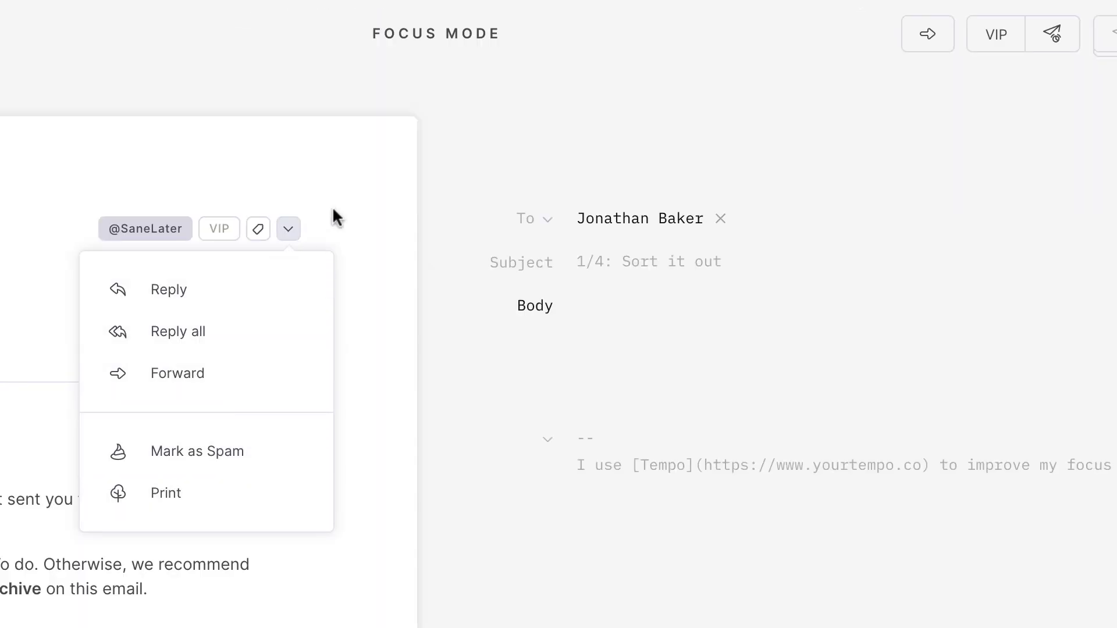
pyautogui.click(356, 189)
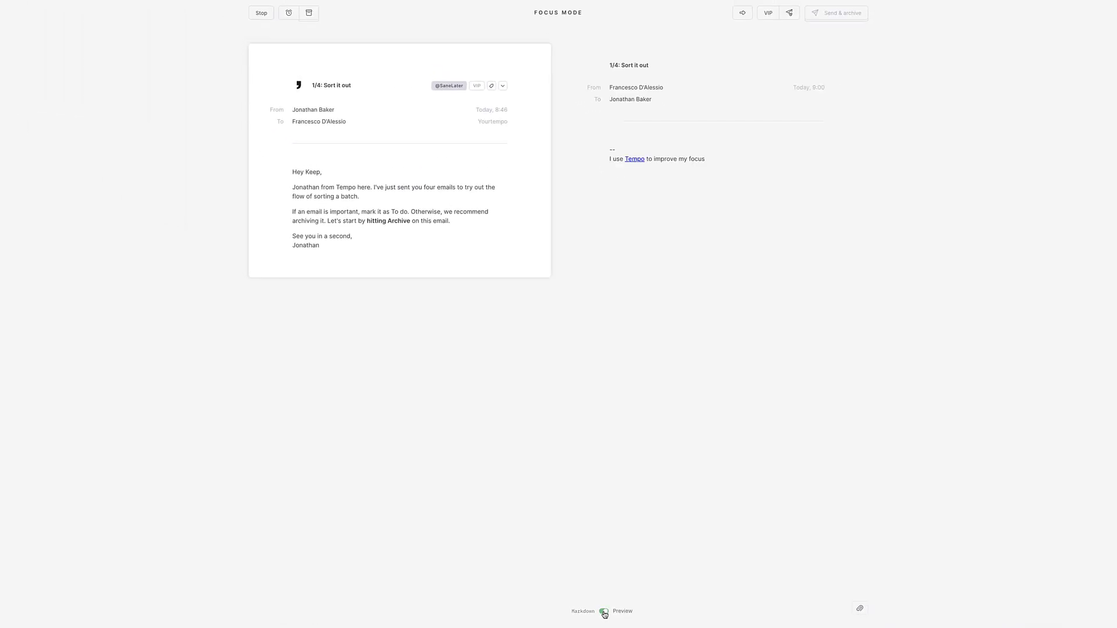
# Toggle the reply between Markdown source and rendered preview, finishing on Markdown
pyautogui.click(604, 612)
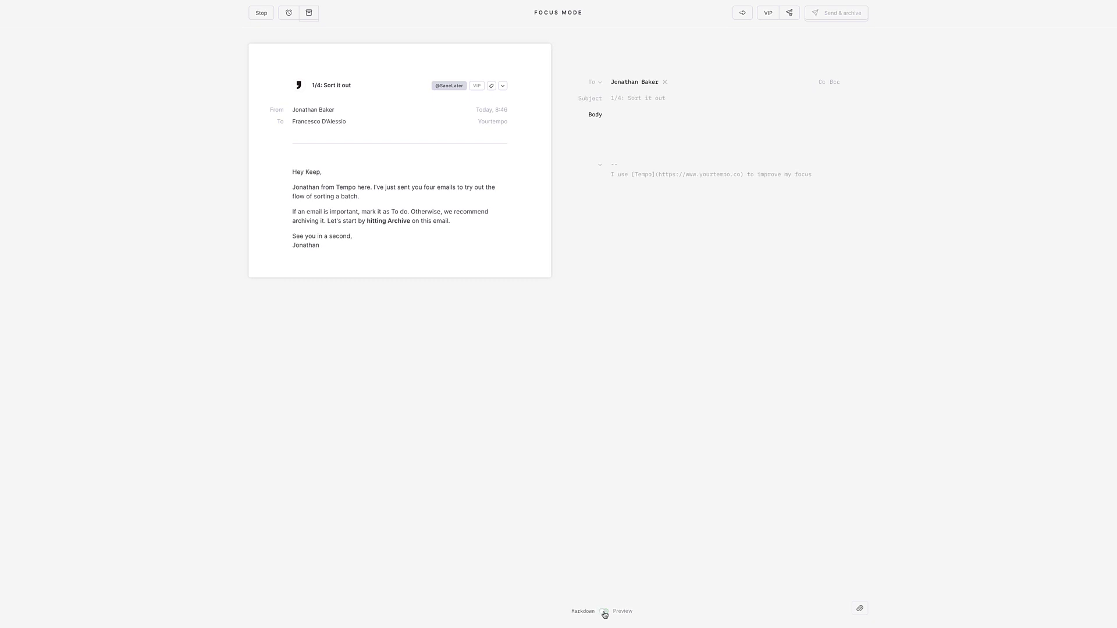
pyautogui.click(603, 612)
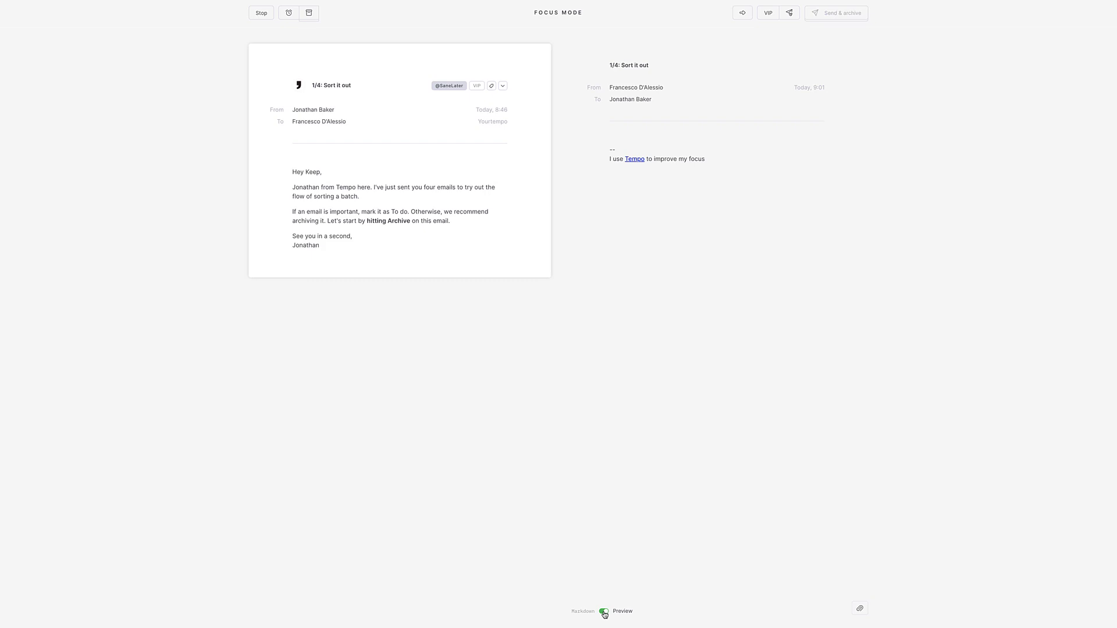
pyautogui.click(603, 611)
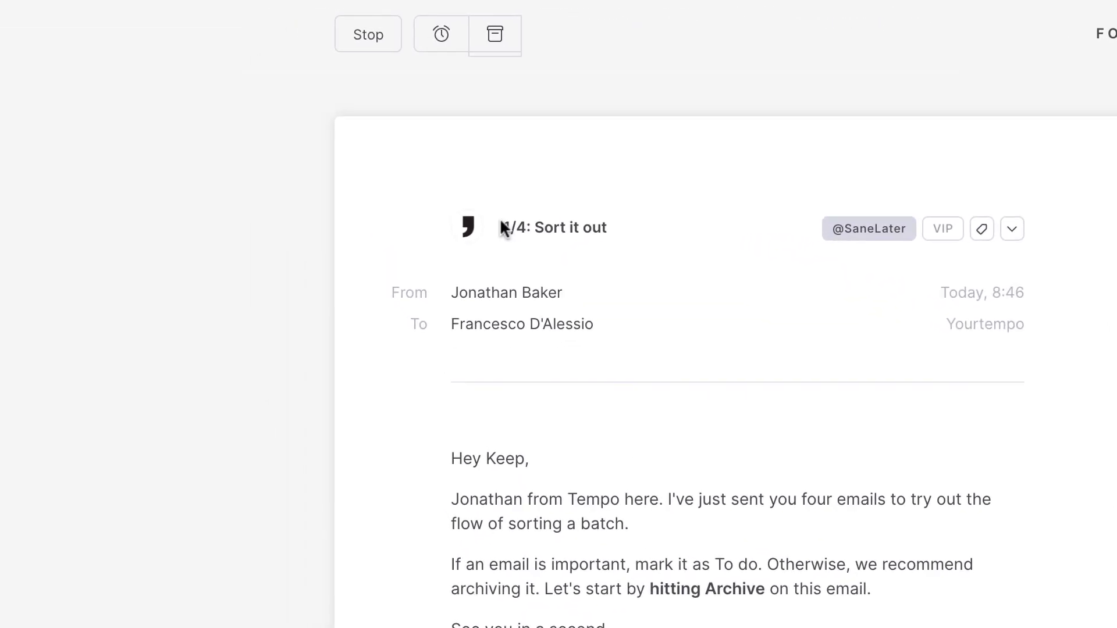